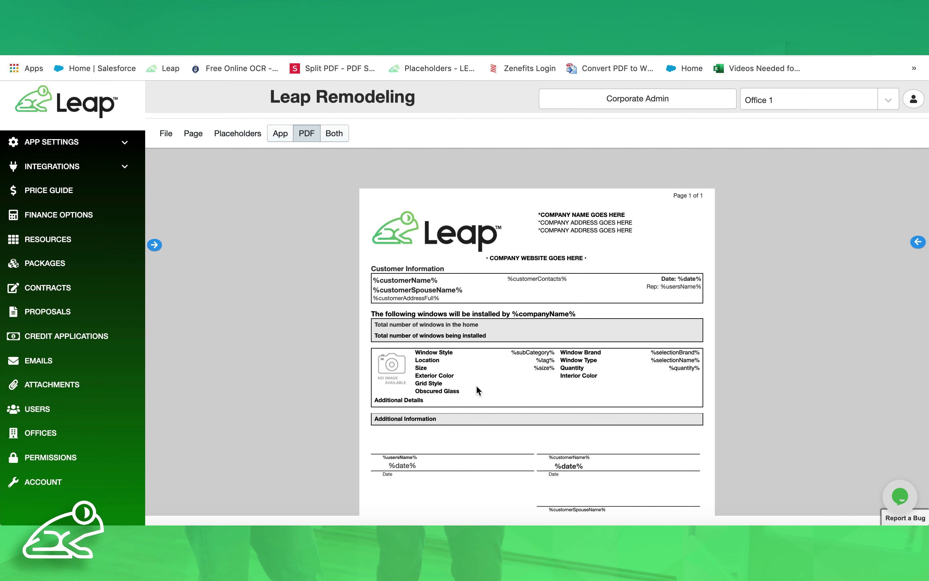
Add a detail line item to the windows block, directly below the Interior Color line
left_click(917, 242)
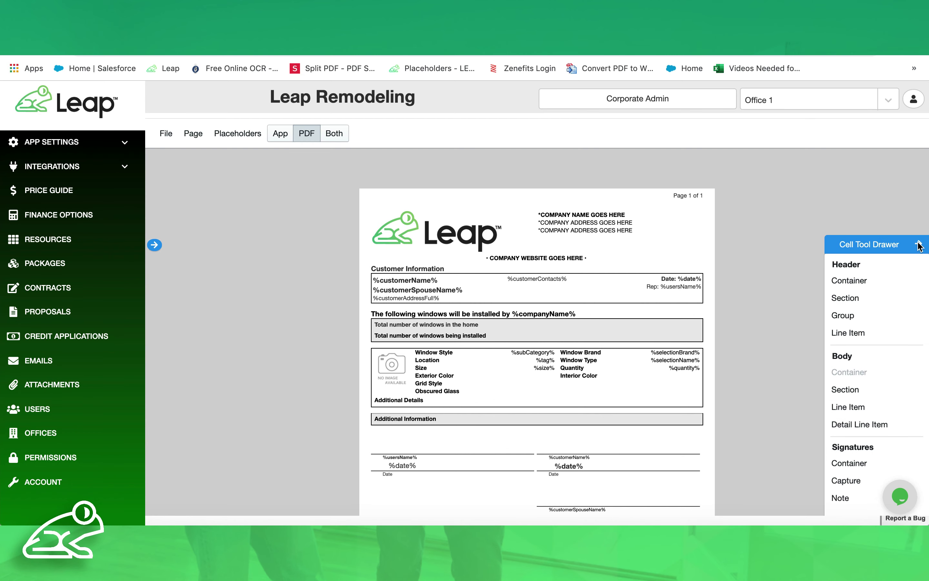
left_click_drag(846, 424, 584, 391)
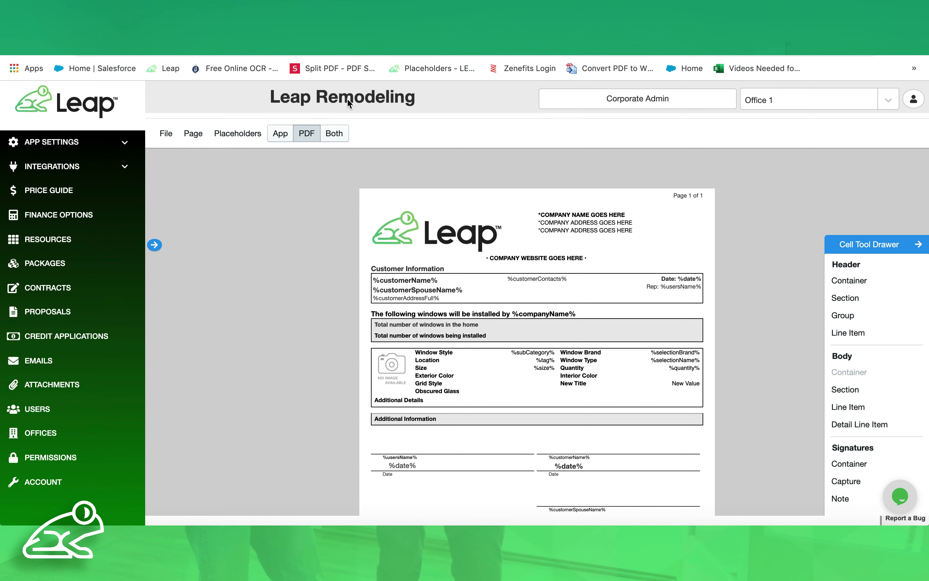
Switch to the placeholder reference page and examine how the identifier is used in the Up-Charges placeholders
key("ctrl+Tab")
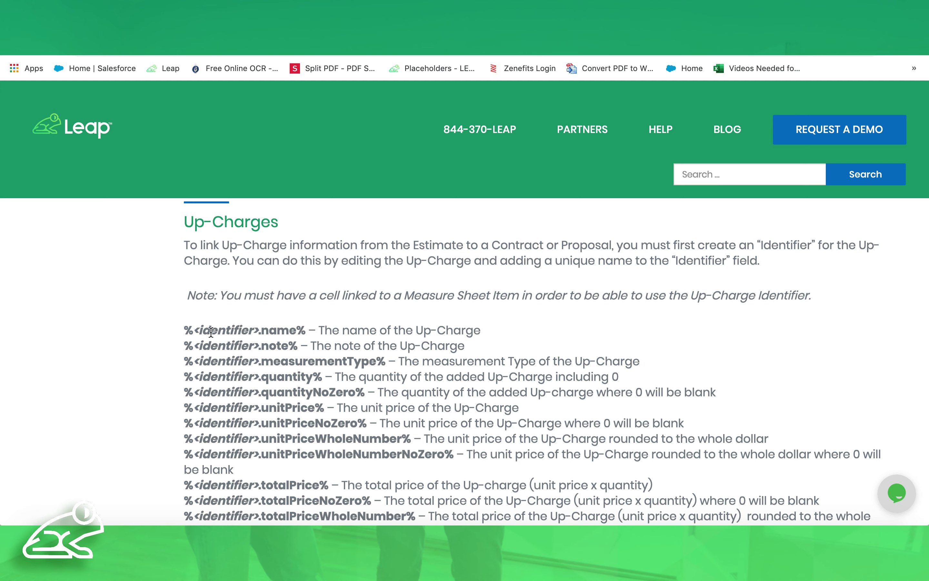
left_click_drag(194, 330, 259, 331)
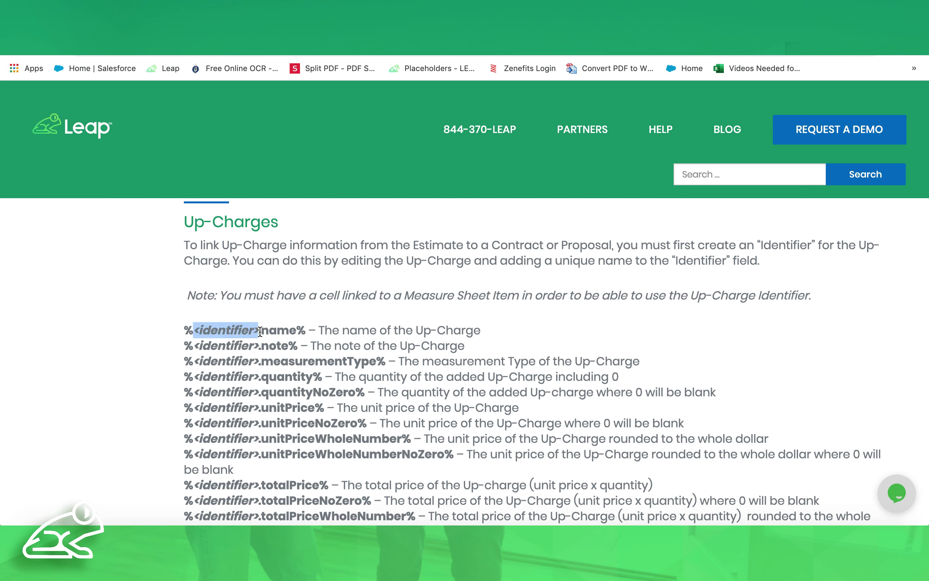
left_click(260, 331)
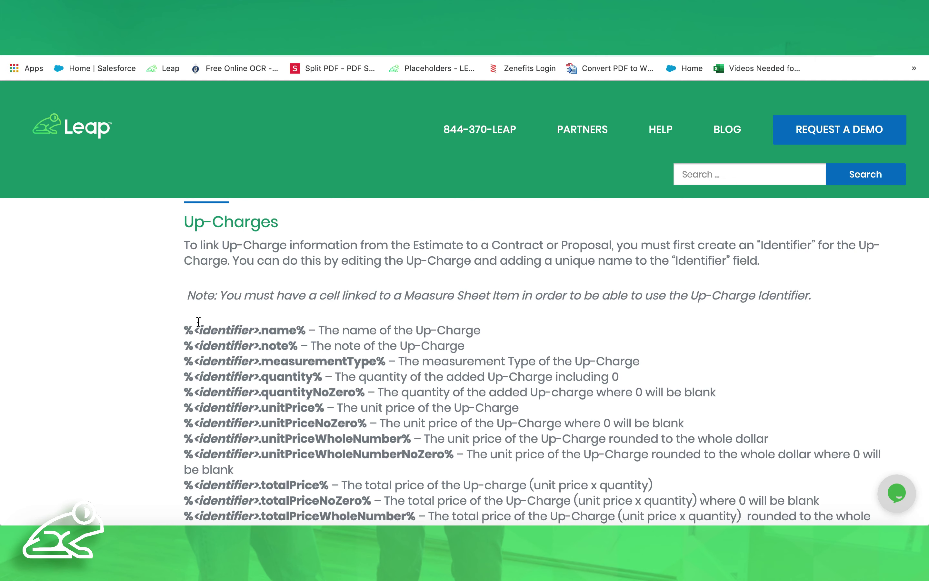
left_click_drag(195, 330, 252, 336)
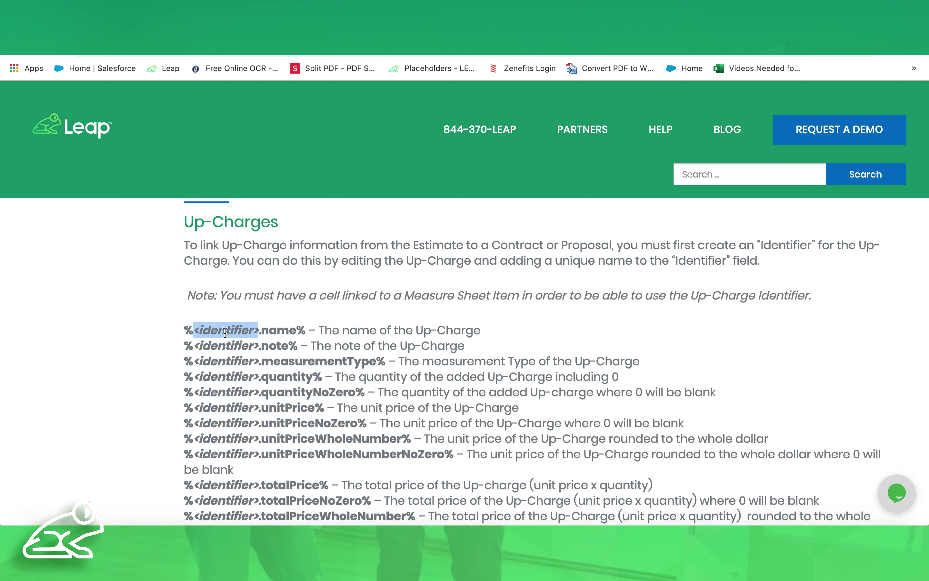
left_click(195, 333)
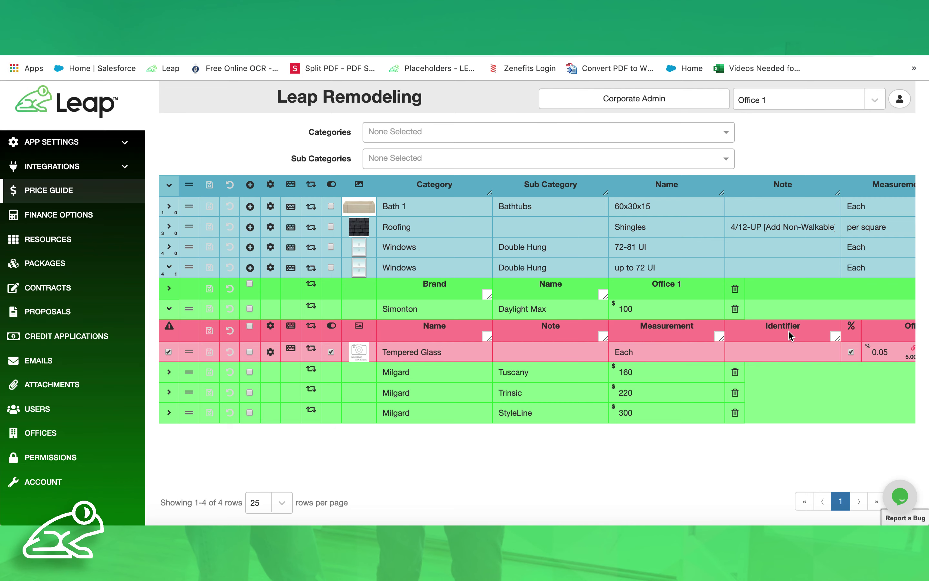
In the price guide, check the active up-charge columns, then set the Tempered Glass identifier to "tempered" and save the row
scroll(788, 330, "up", 3)
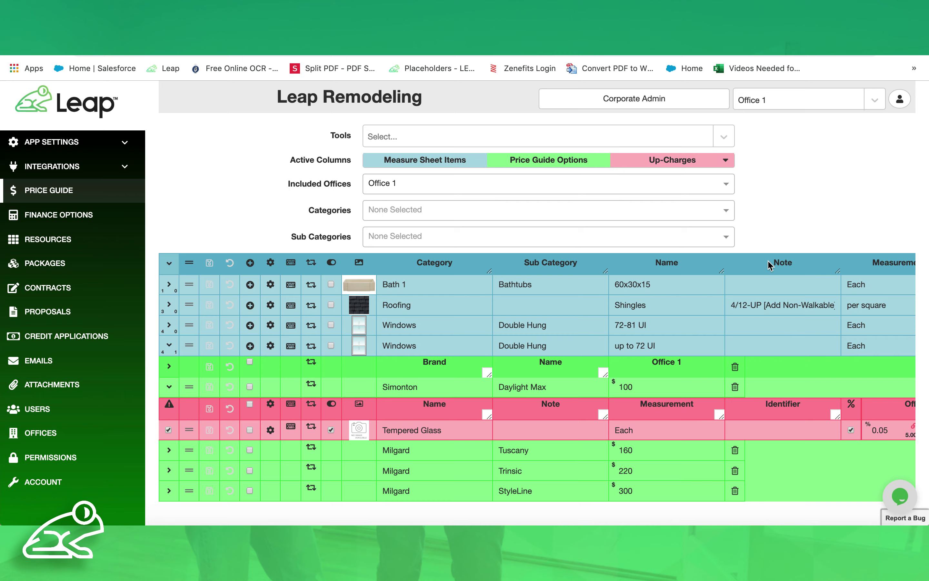
left_click(725, 162)
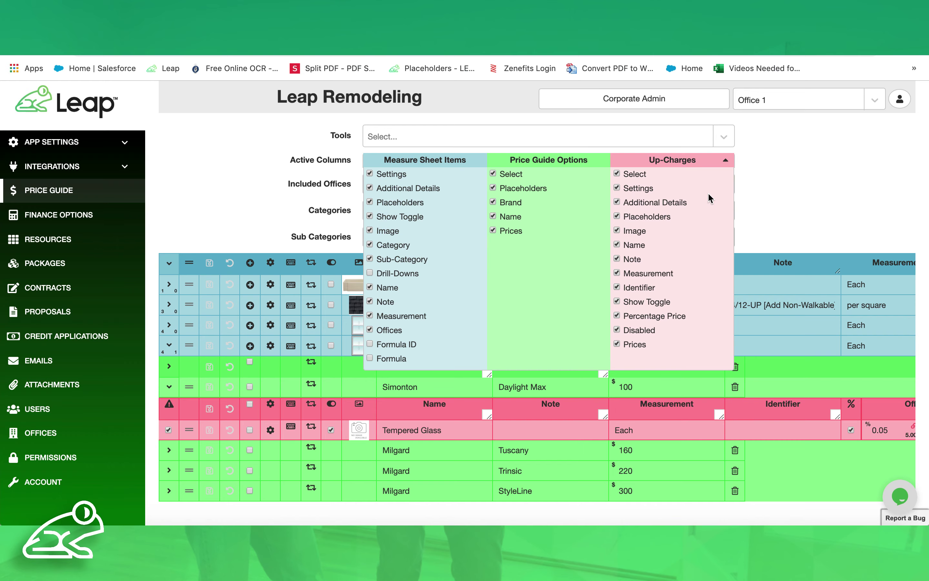
left_click(725, 159)
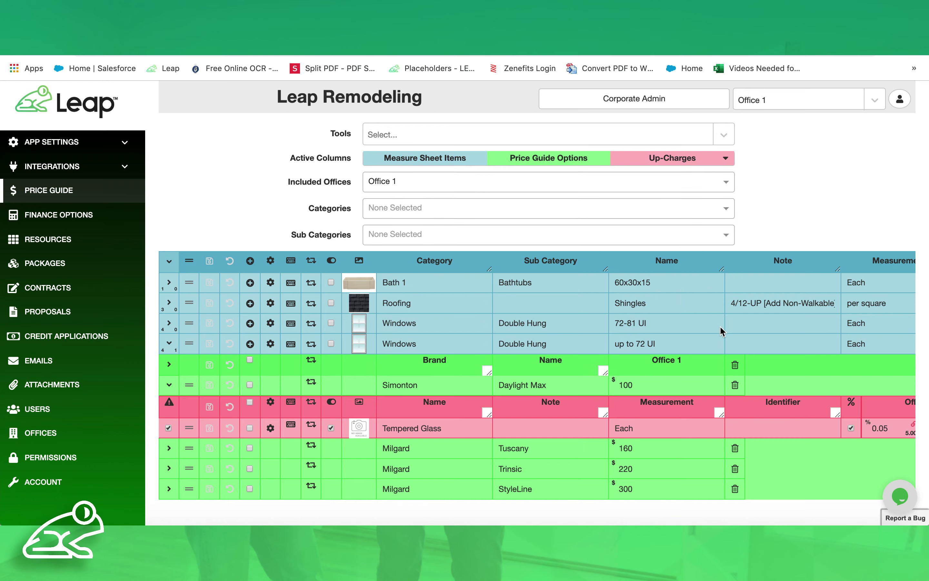
scroll(721, 330, "down", 3)
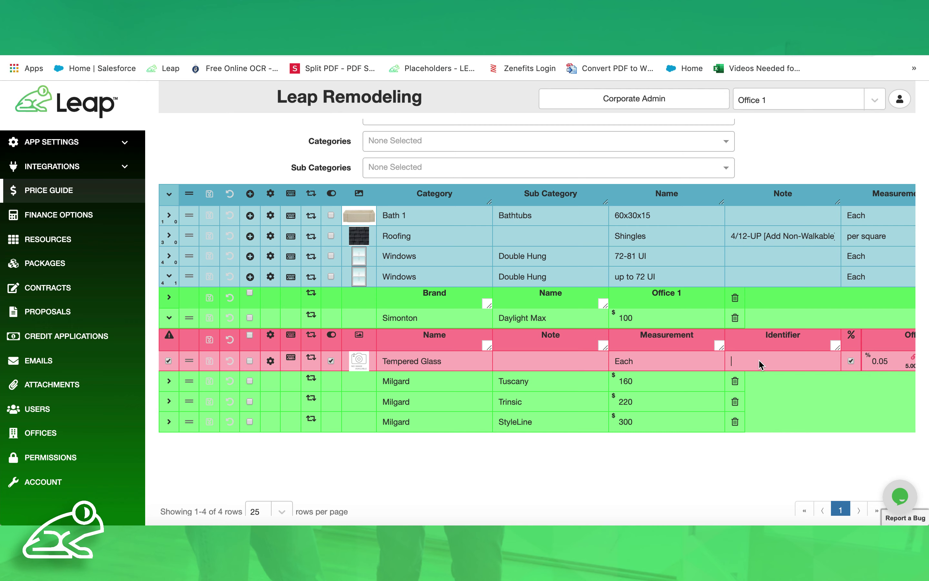
type("tempered")
left_click(209, 361)
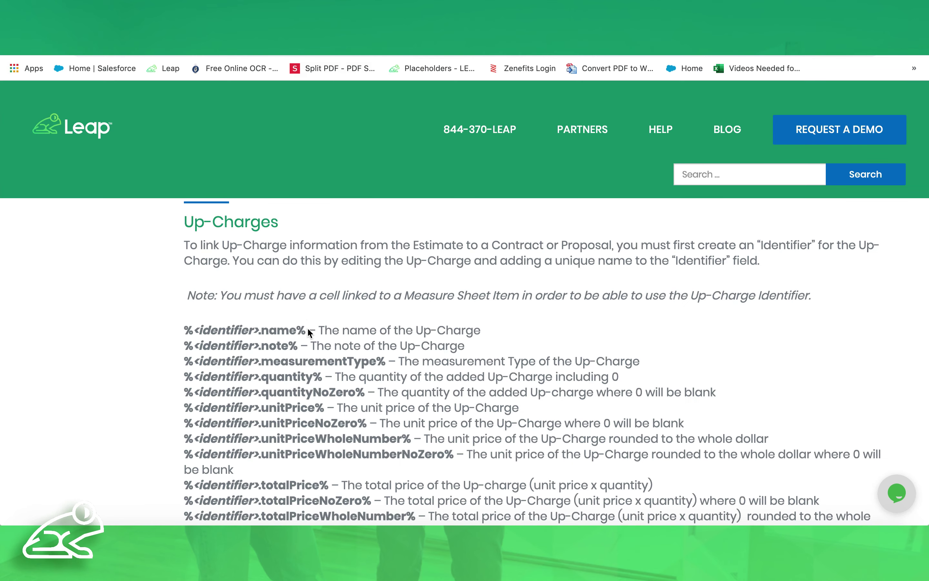
Copy the %<identifier>.name% placeholder from the reference page and use it to set the new line item's title to %tempered.name%
left_click_drag(305, 331, 186, 329)
key("ctrl+c")
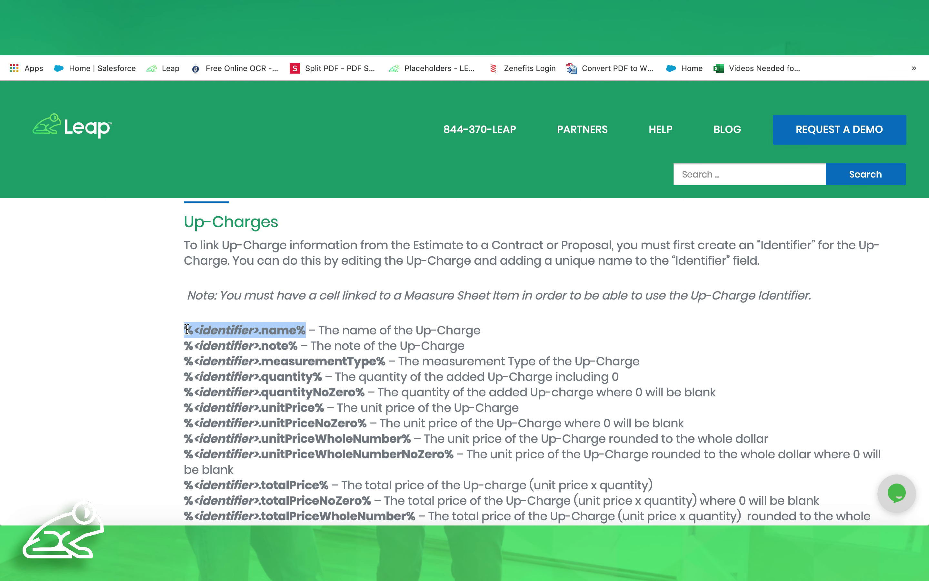
left_click(211, 20)
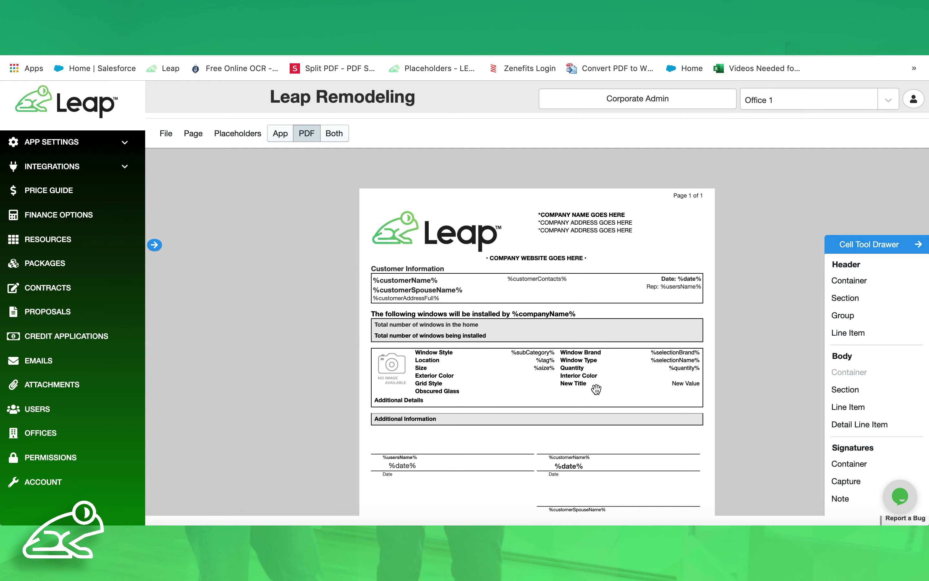
left_click(572, 386)
left_click(573, 386)
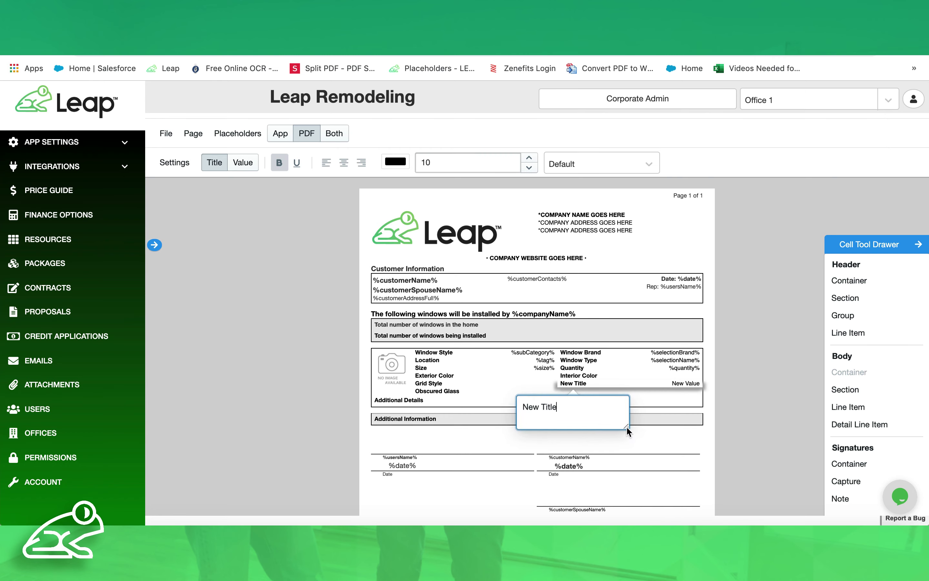
left_click_drag(626, 432, 667, 445)
triple_click(481, 405)
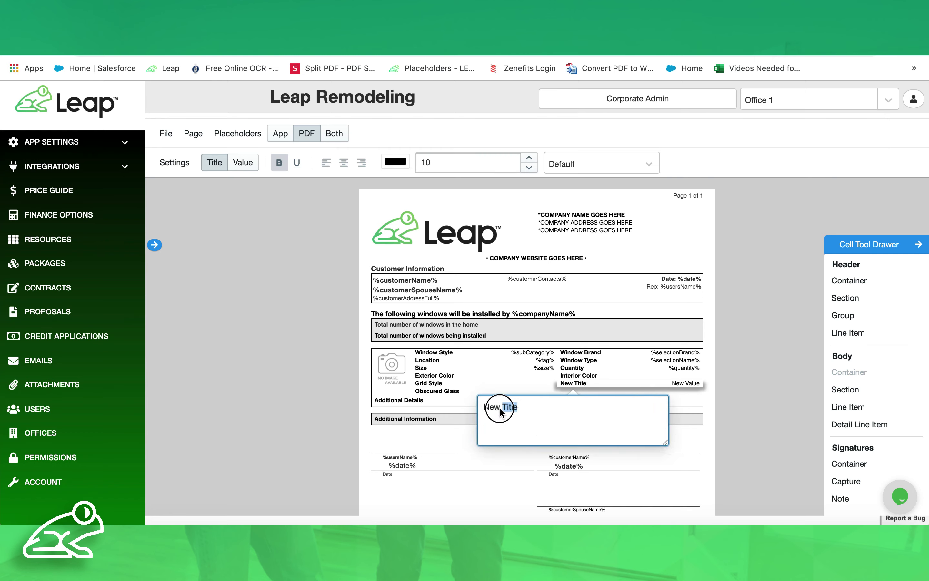
key("ctrl+v")
left_click_drag(534, 406, 491, 408)
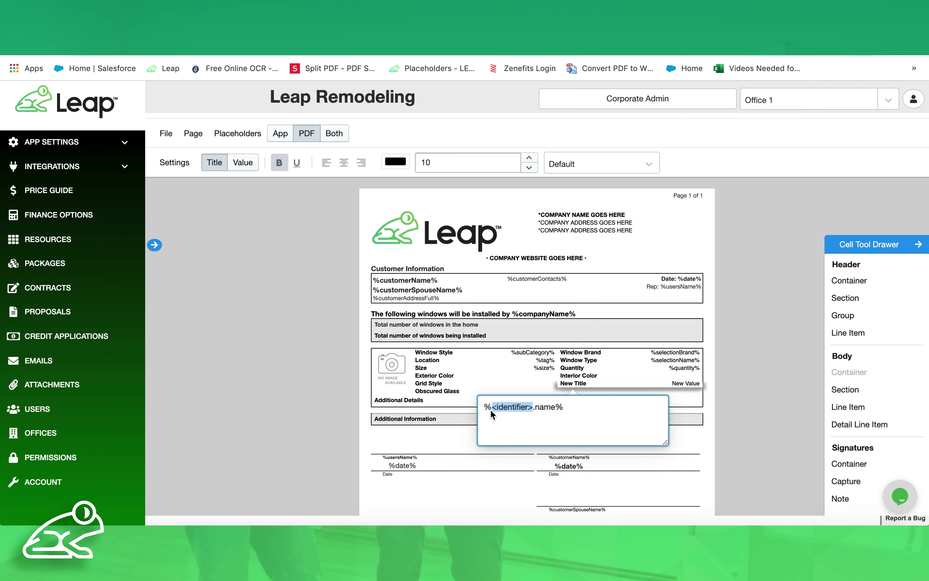
key("BackSpace")
type("tempered")
double_click(526, 408)
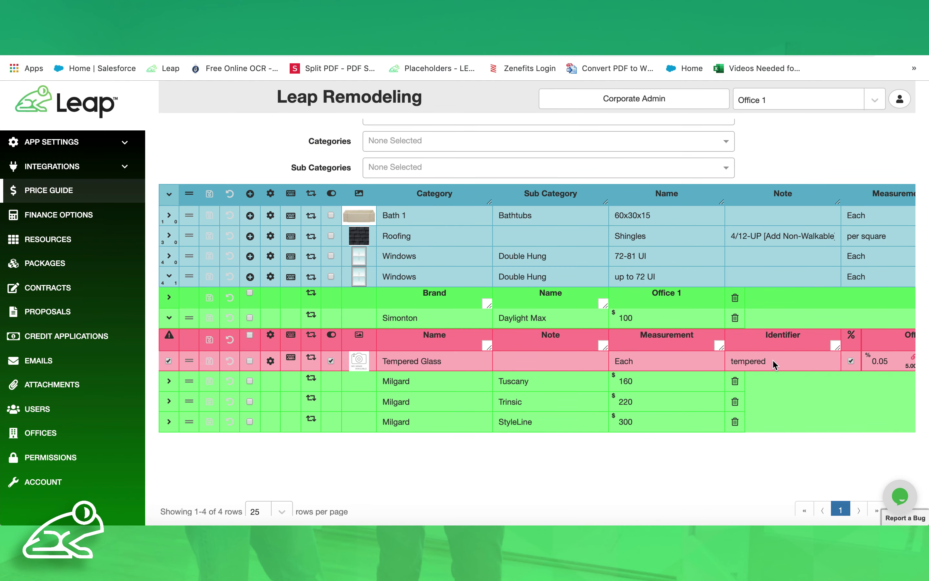
Add a custom placeholder named "included" with the replacement "Included" to the Tempered Glass up-charge in the price guide
left_click_drag(774, 361, 732, 360)
left_click(311, 358)
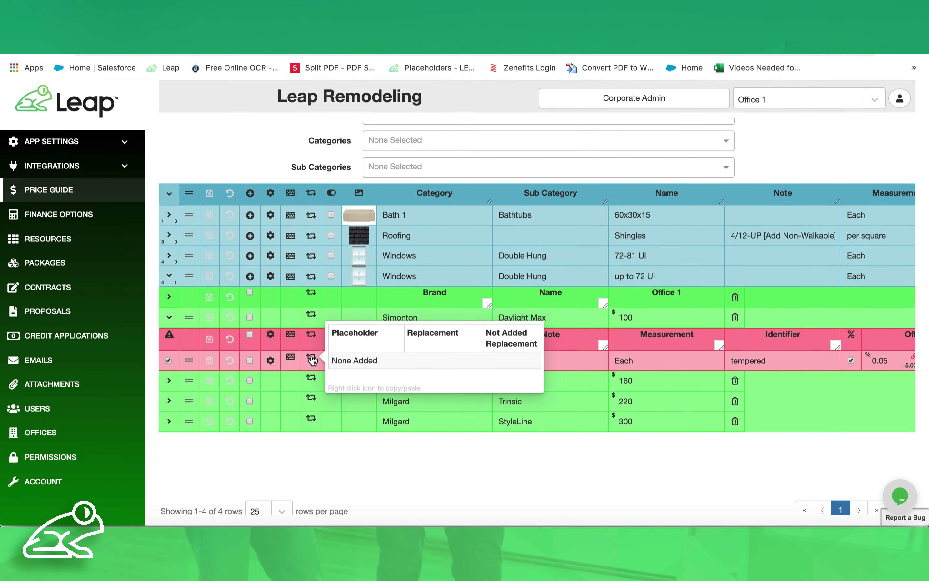
left_click(312, 359)
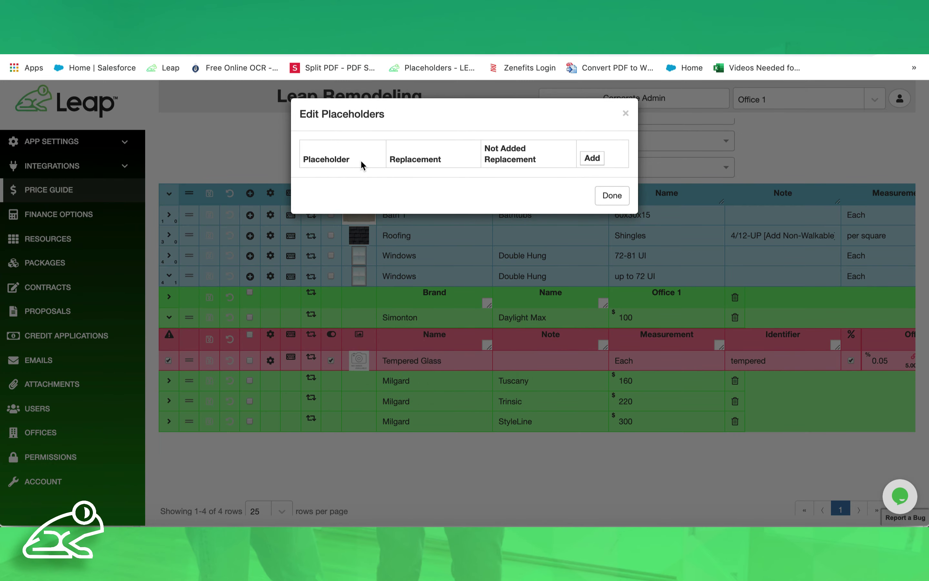
left_click(592, 159)
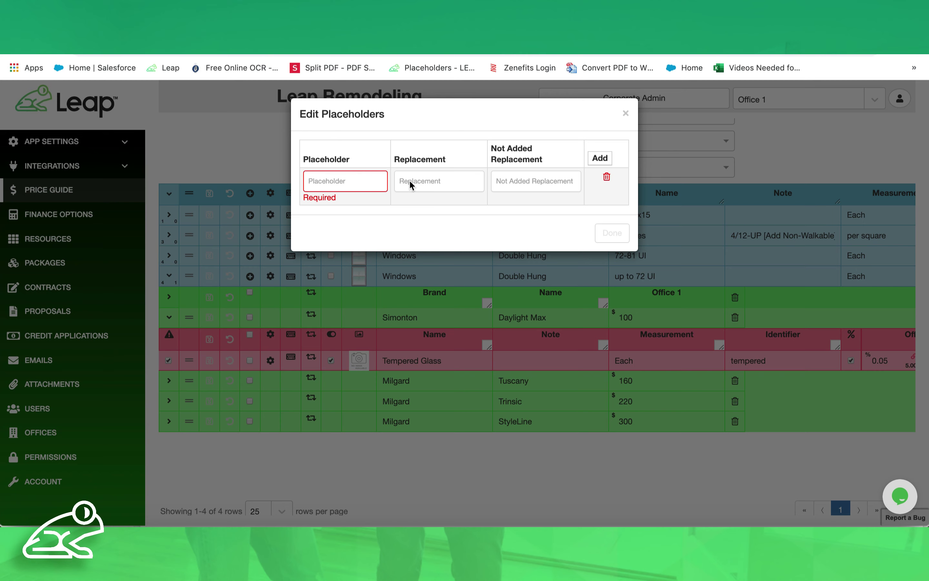
left_click(449, 177)
type("In")
type("included")
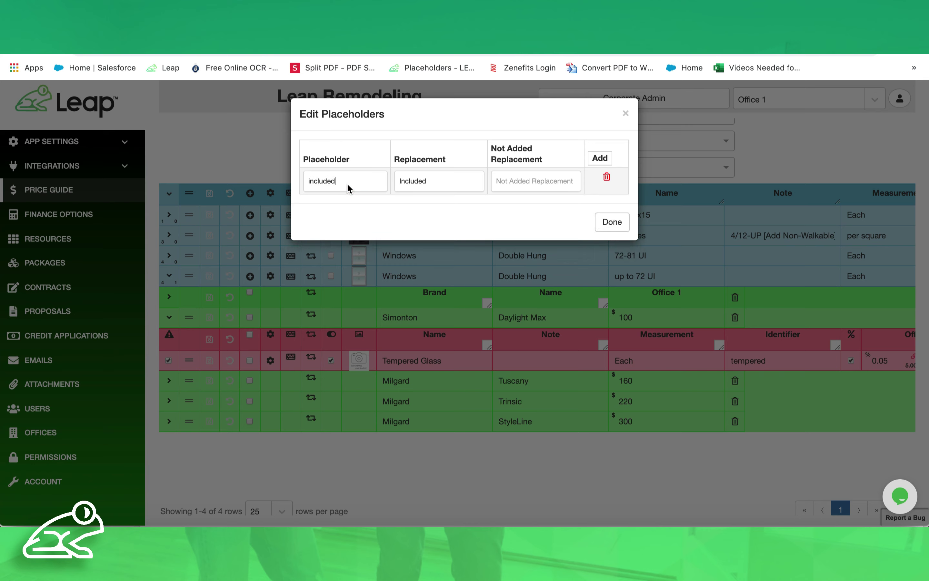
left_click(612, 222)
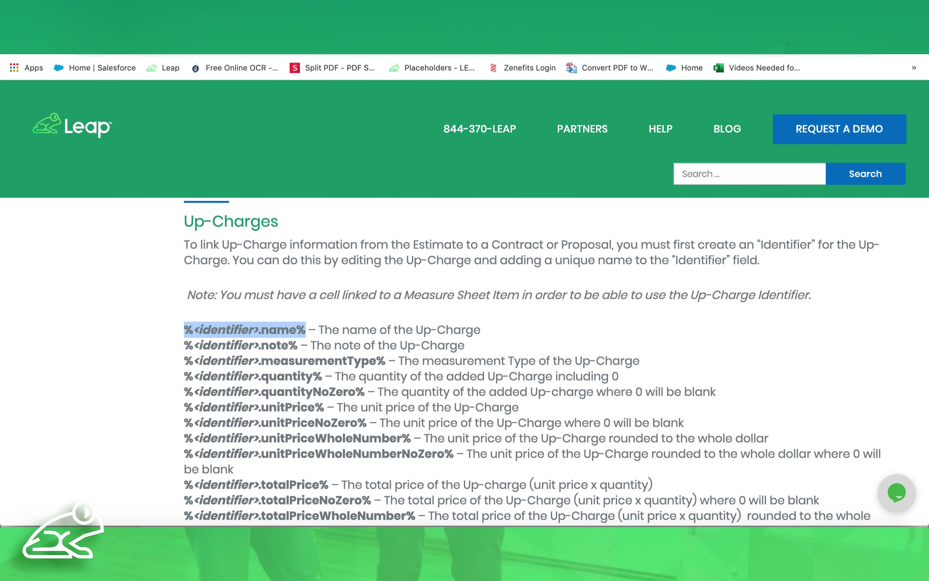
Copy the up-charge placeholder %<identifier>.<any placeholder from custom placeholders>% from the reference page
left_click(326, 382)
scroll(326, 380, "down", 3)
scroll(326, 380, "down", 3)
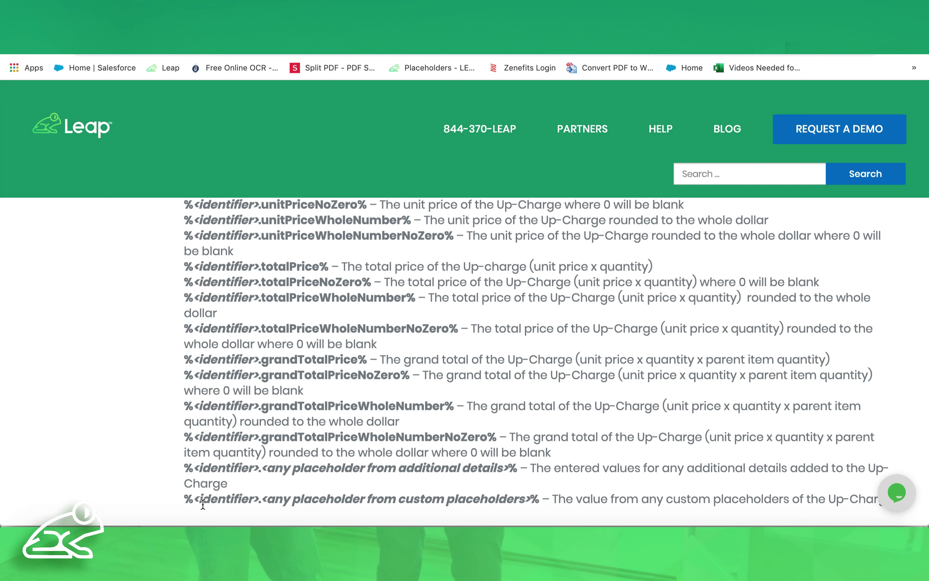
left_click_drag(184, 499, 542, 499)
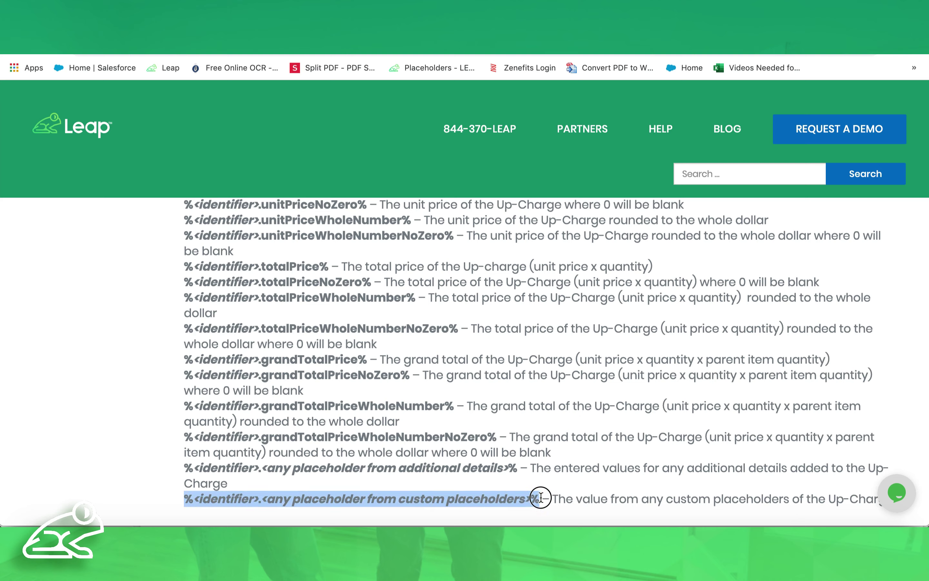
left_click(220, 499)
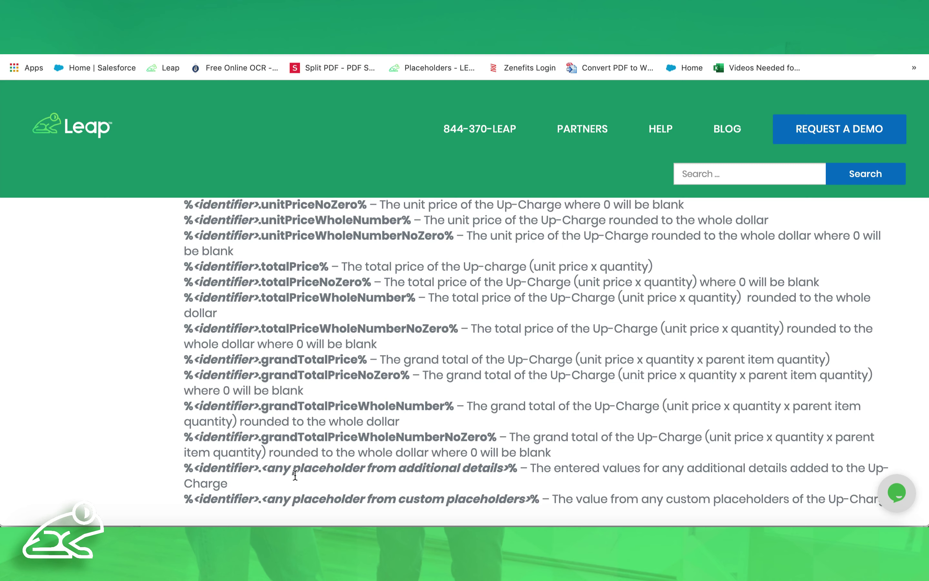
left_click_drag(186, 495, 540, 500)
key("ctrl+c")
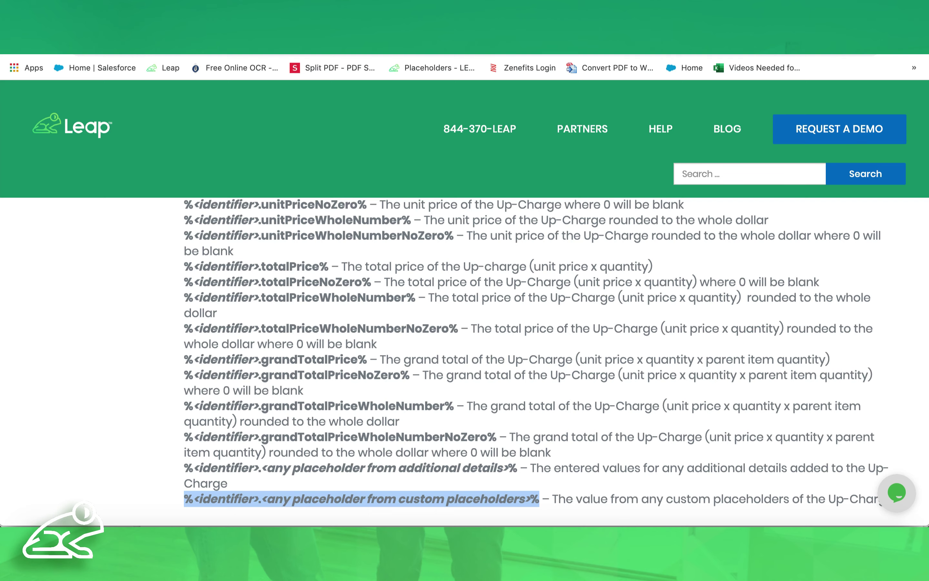
Paste the copied placeholder as the value of the %tempered.name% line item and adapt it to %tempered.included%
key("ctrl+Tab")
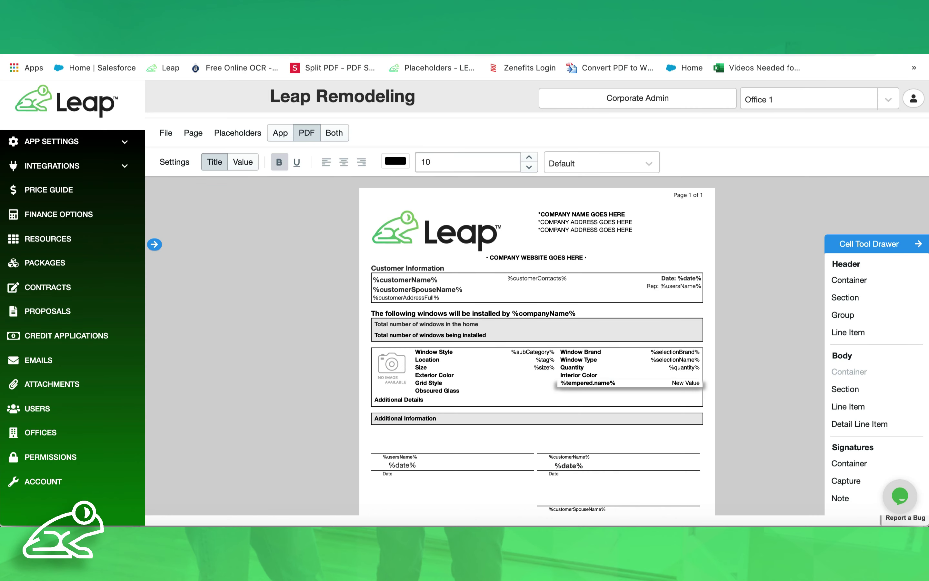
left_click(681, 384)
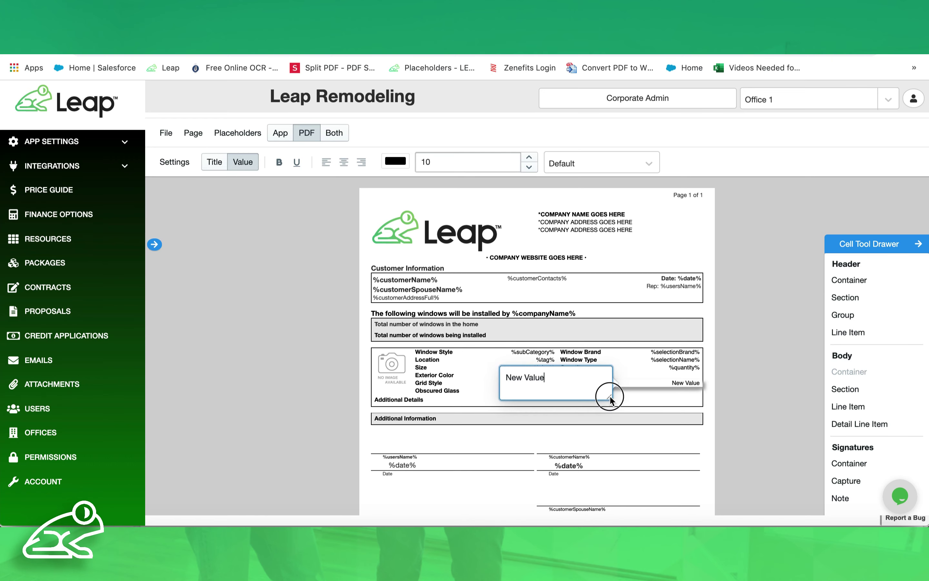
left_click_drag(610, 396, 638, 407)
left_click_drag(300, 369, 239, 370)
key("ctrl+v")
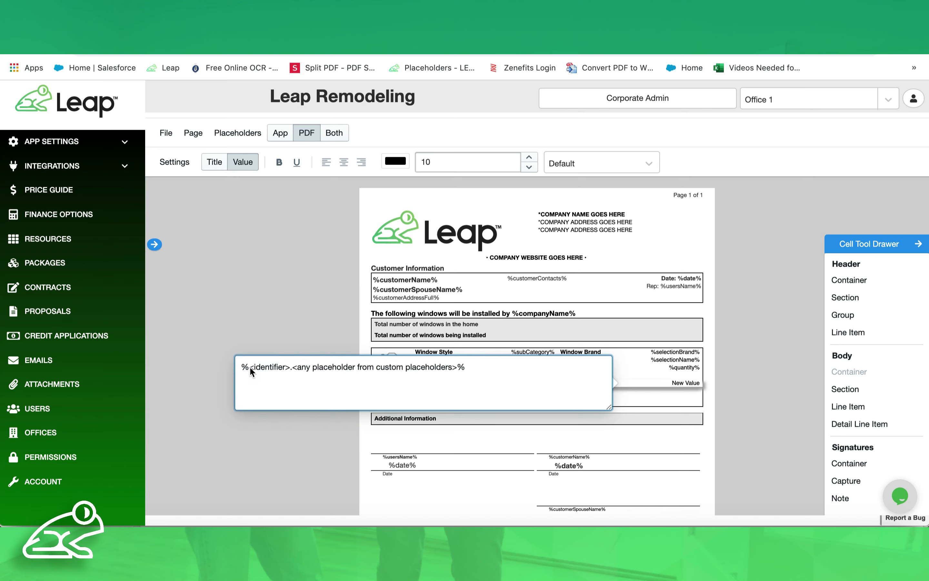
left_click_drag(250, 368, 289, 373)
type("tempered")
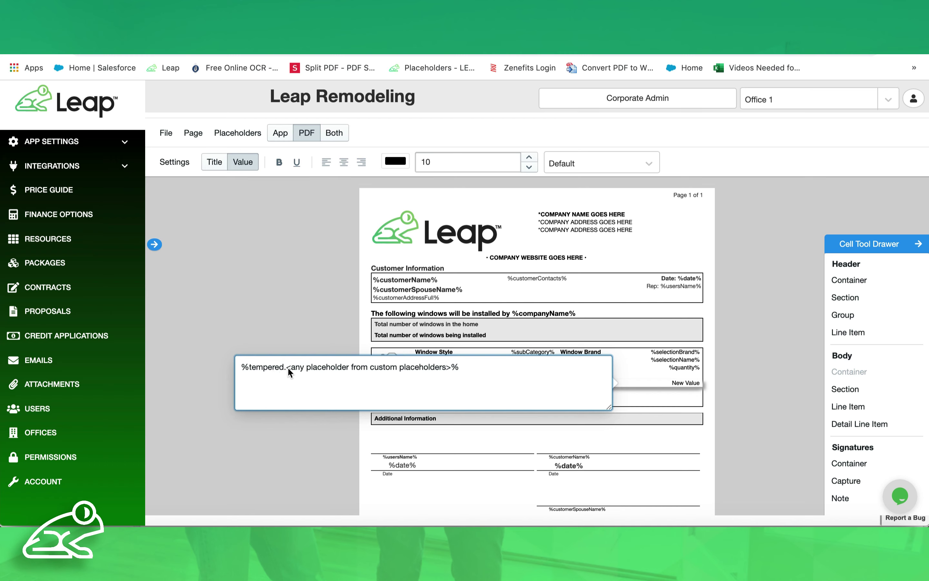
left_click_drag(287, 367, 450, 367)
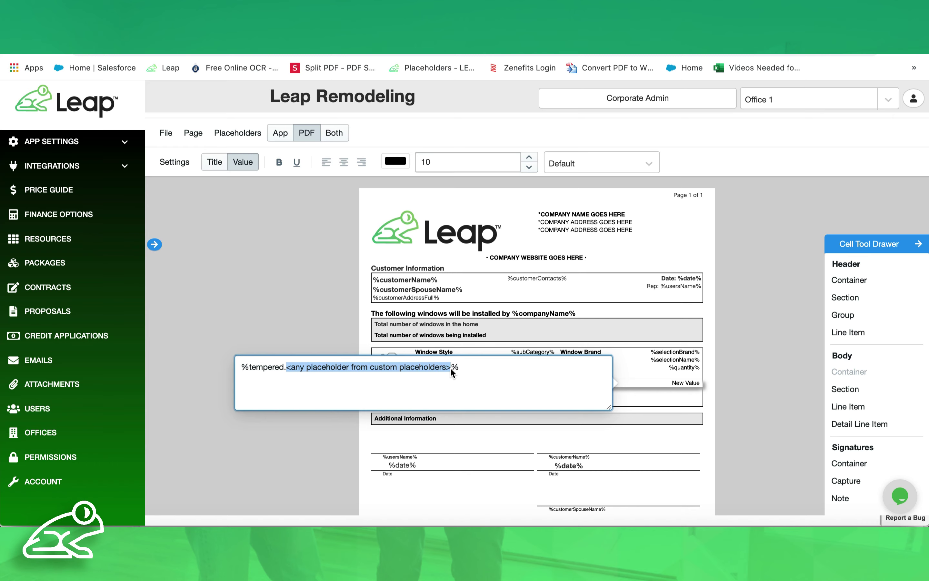
type("in")
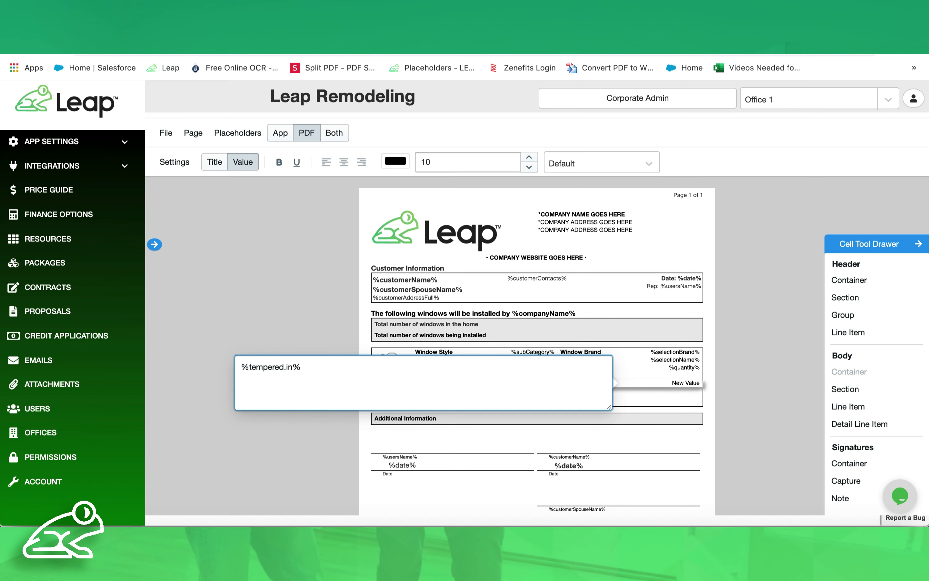
type("cluded")
left_click(325, 314)
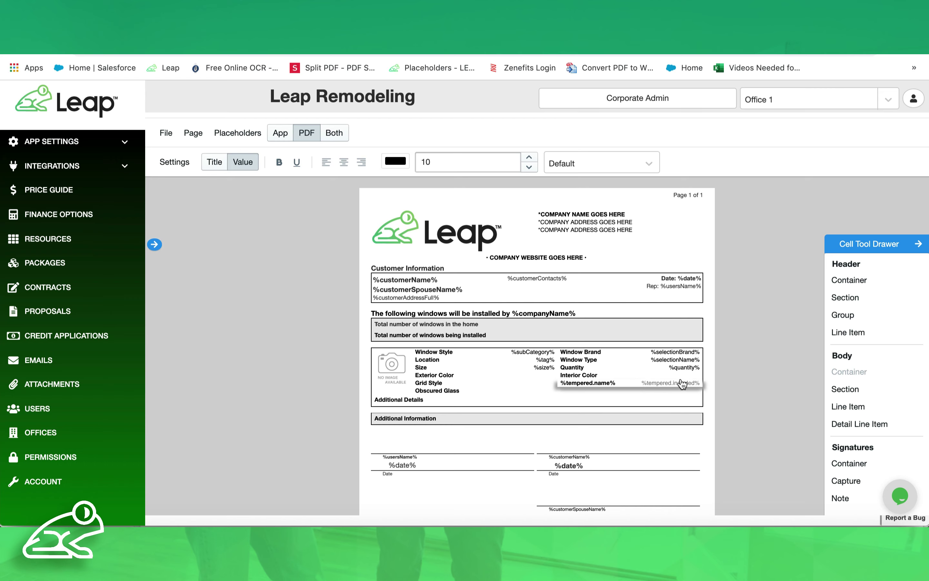
Review the measure sheet items linked to the document's Windows section, filtered to the Windows category, and finish the linking
left_click(154, 244)
scroll(232, 378, "down", 2)
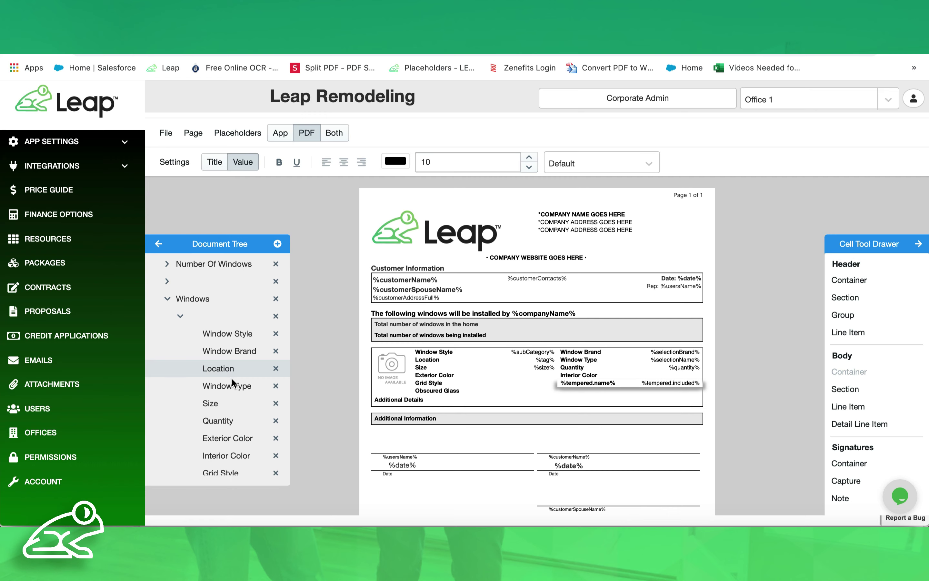
scroll(231, 378, "down", 3)
scroll(232, 378, "up", 3)
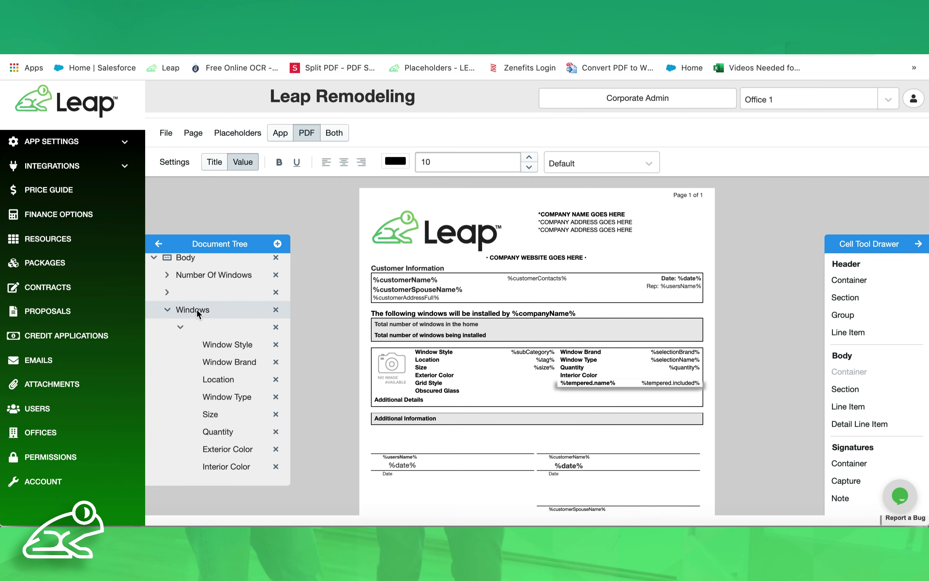
left_click(198, 310)
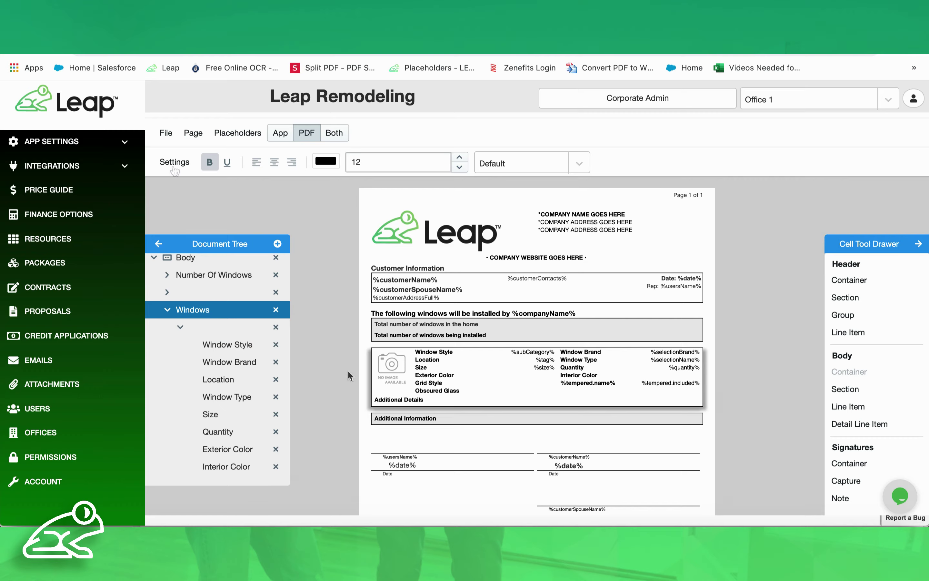
left_click(174, 162)
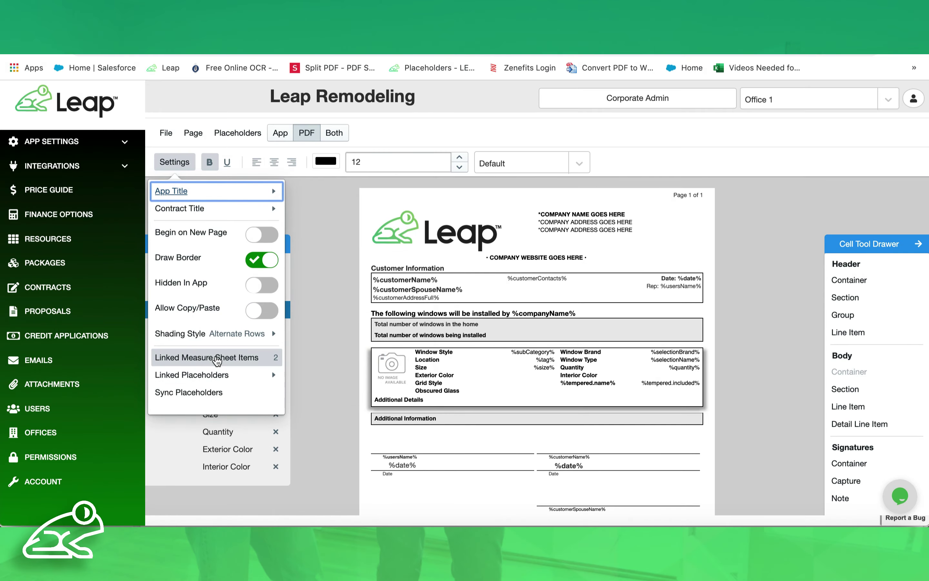
left_click(217, 361)
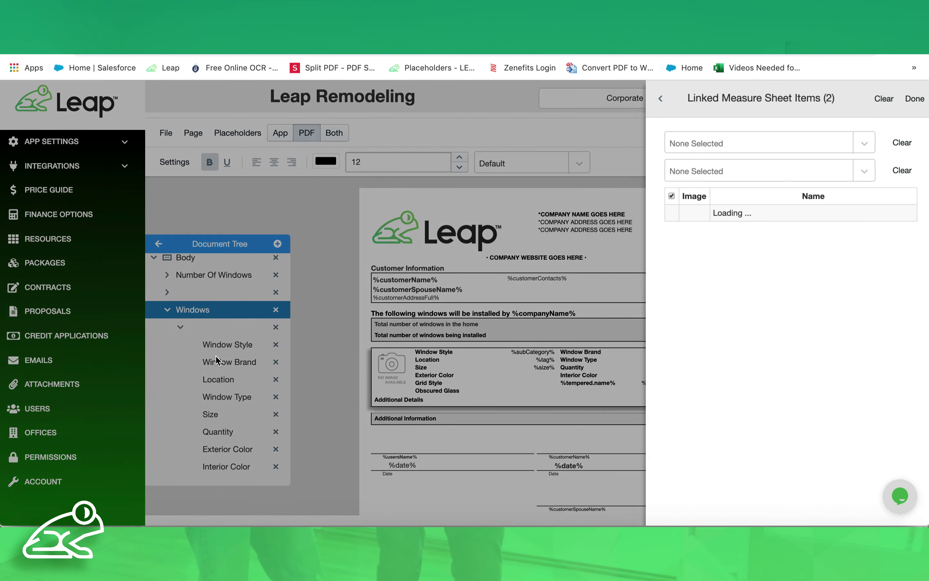
left_click(855, 140)
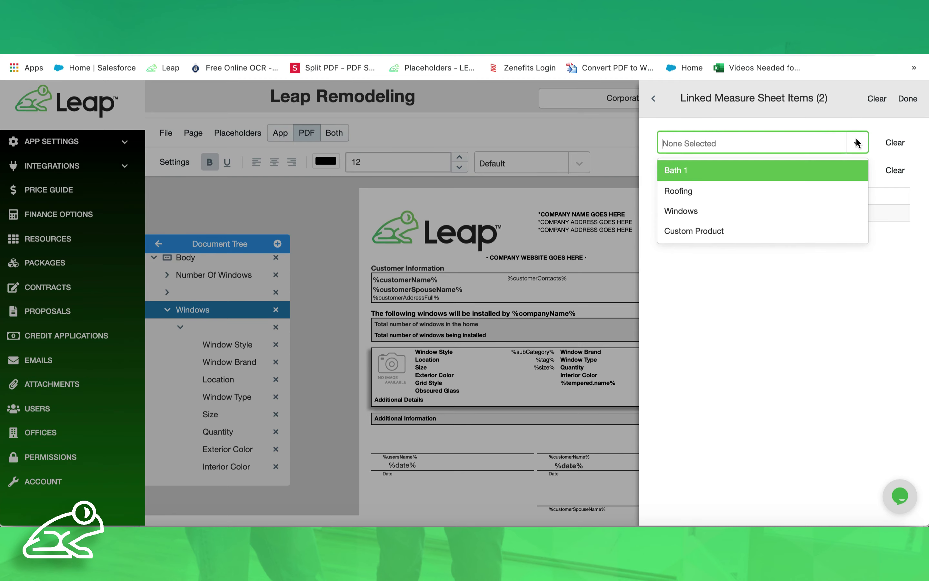
left_click(681, 211)
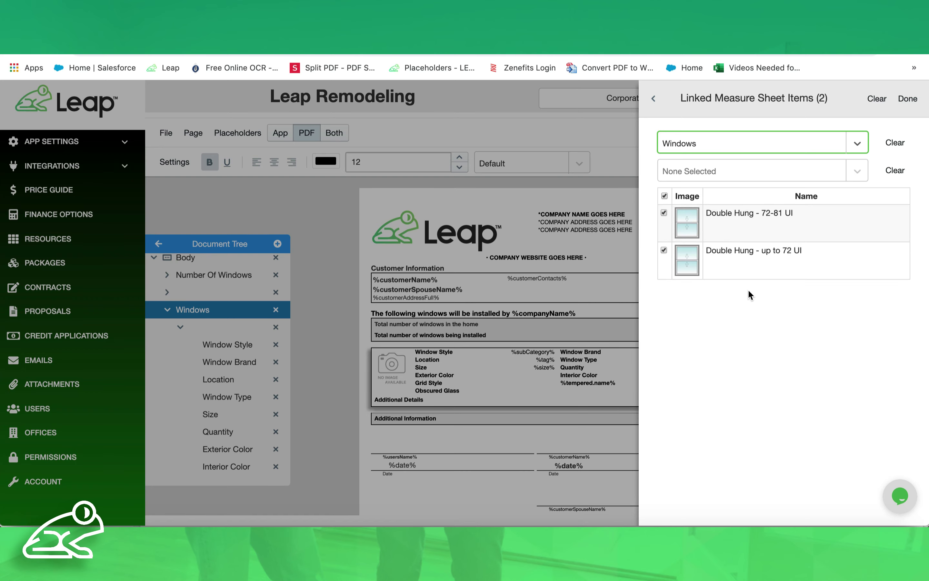
left_click(908, 100)
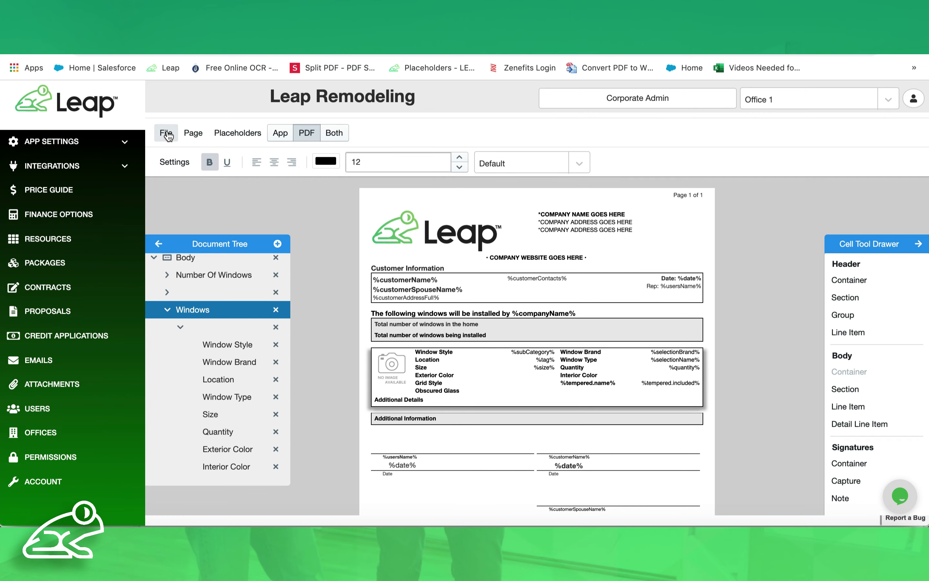
Save the Windows 2.0 document template under its existing name
left_click(167, 133)
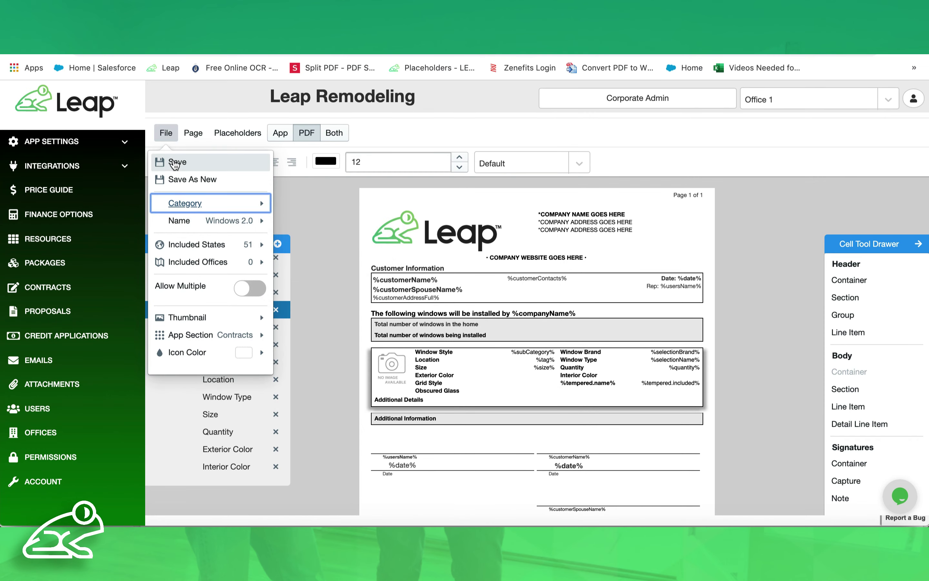
left_click(175, 164)
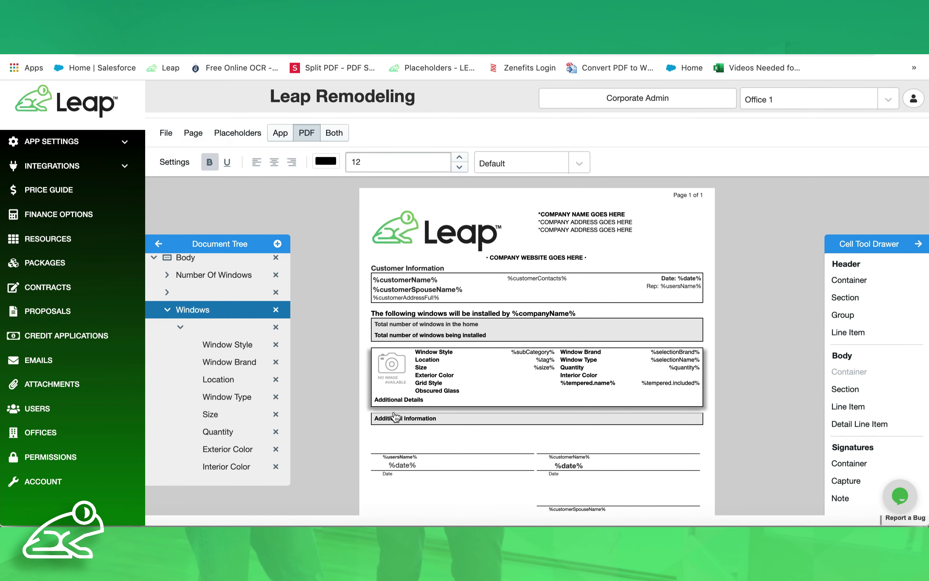